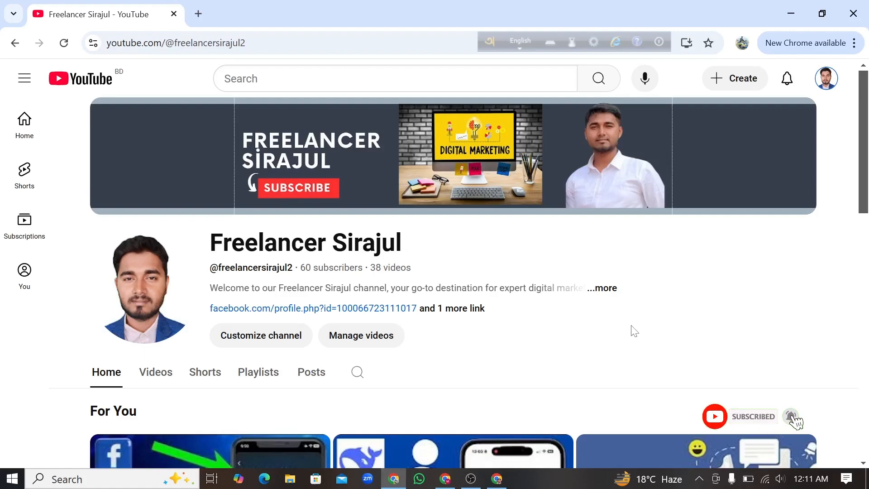
Switch to the browser window with Facebook and open Meta Business Suite from the full list of shortcuts.
click(497, 479)
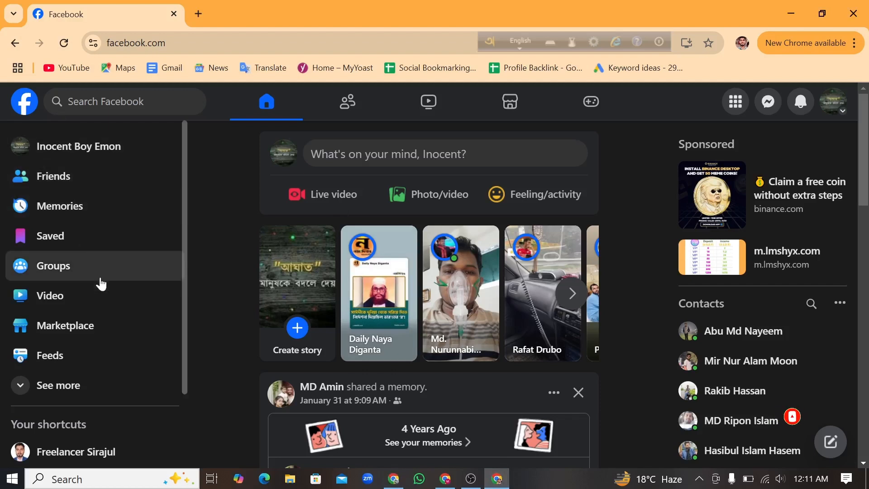
scroll(98, 285, down, 2)
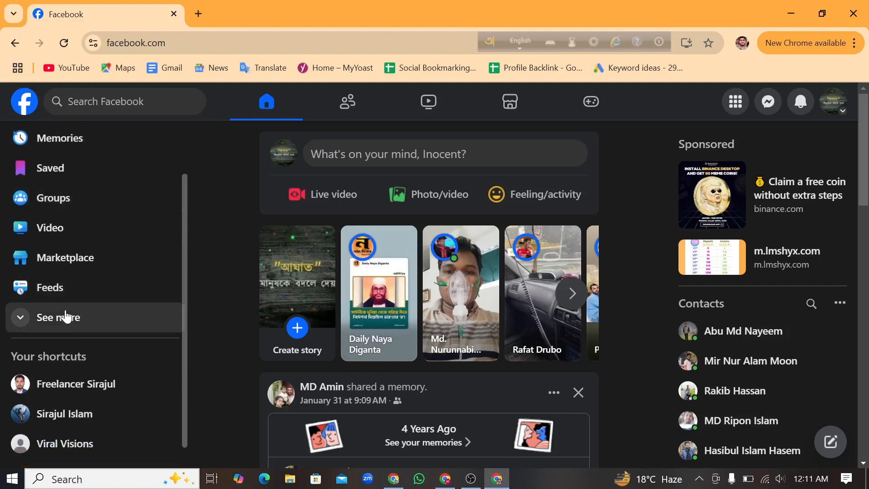
scroll(68, 324, up, 2)
click(84, 375)
scroll(91, 362, down, 2)
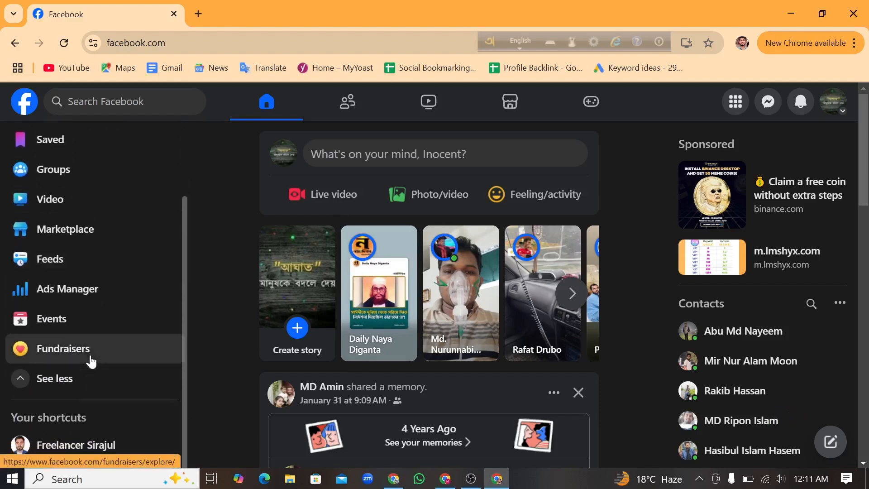
scroll(90, 361, down, 4)
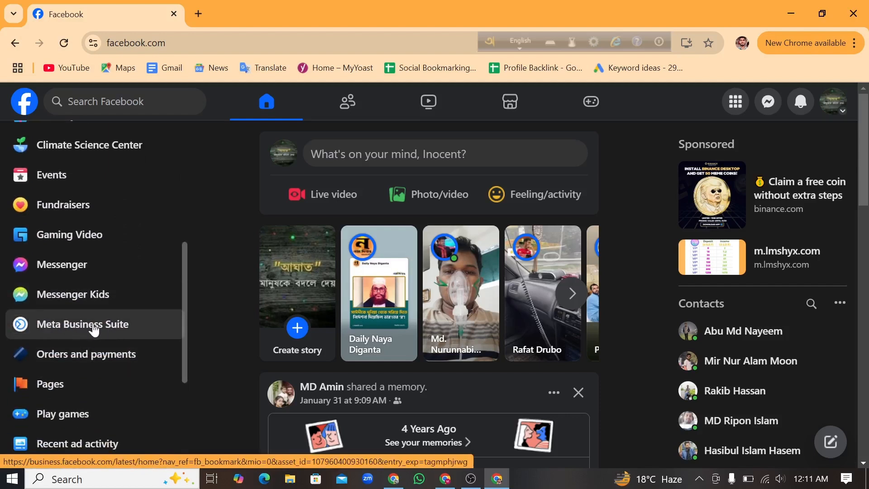
click(94, 325)
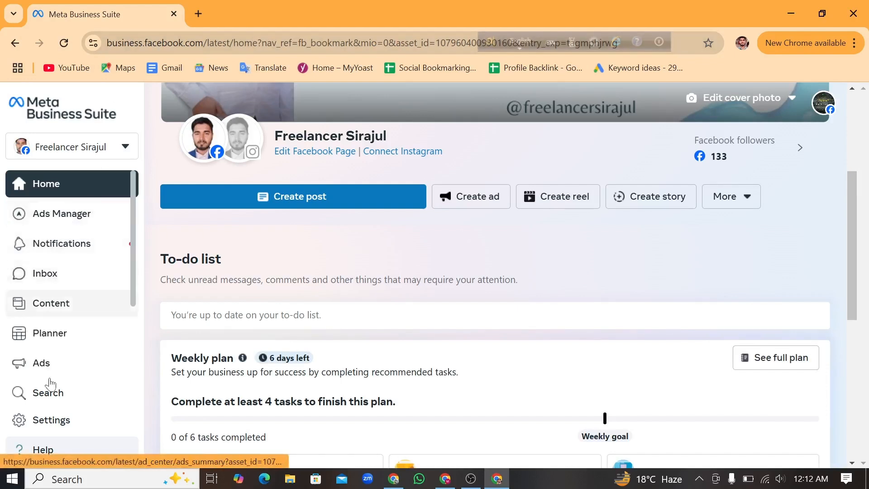
Open Ads Manager from the Advertise section of all tools in Meta Business Suite, dismissing the WhatsApp notification.
scroll(51, 385, down, 3)
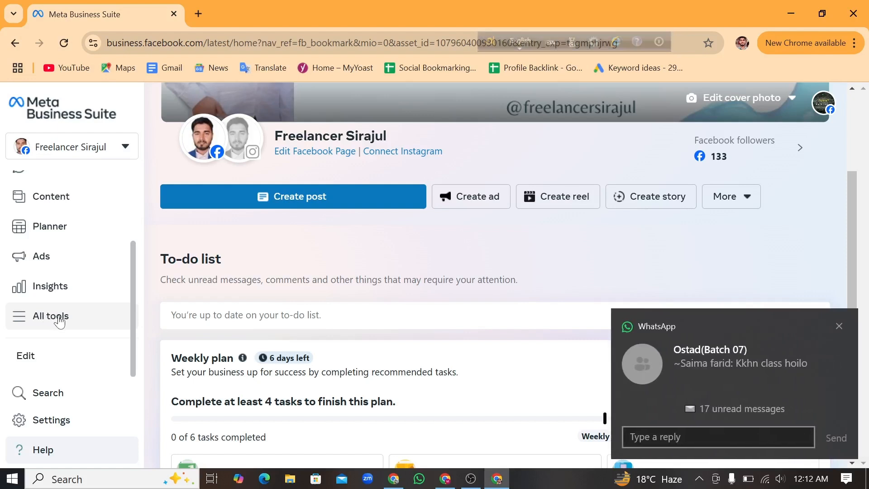
click(60, 320)
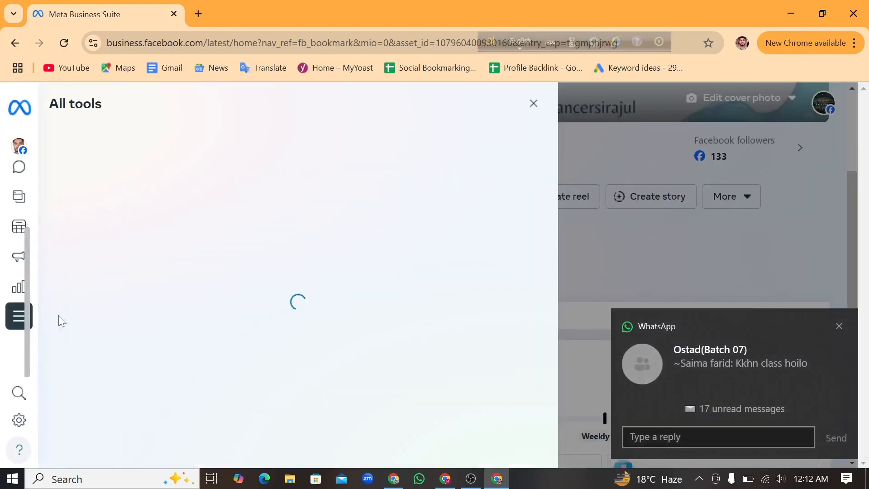
click(840, 326)
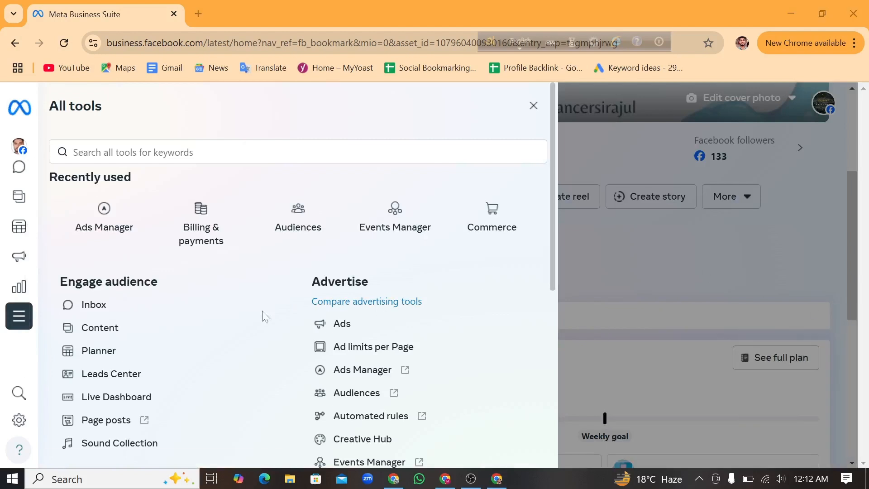
scroll(268, 345, down, 1)
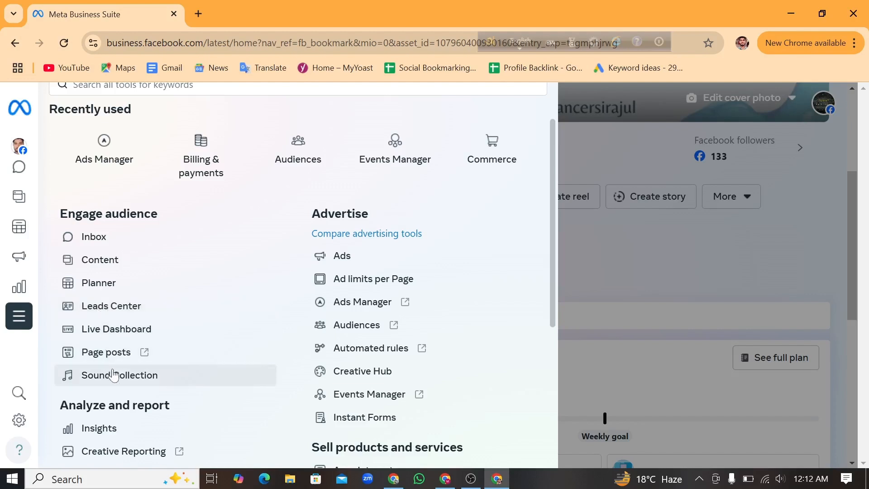
click(377, 302)
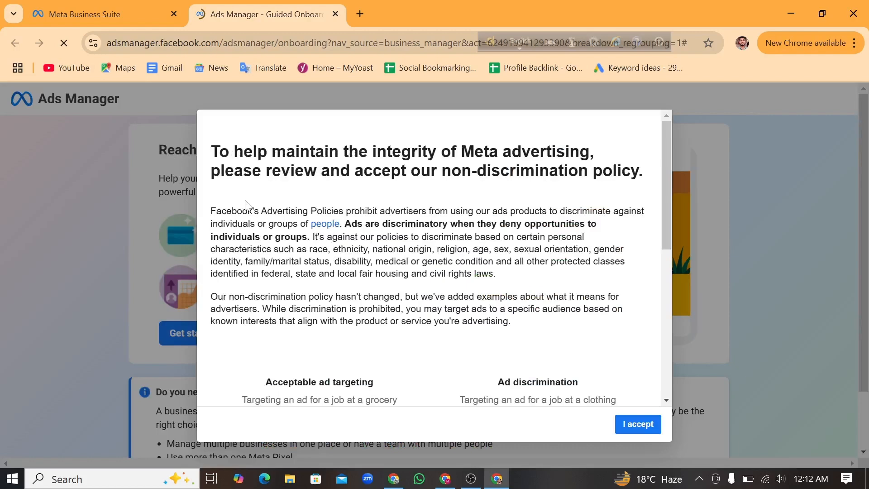
Review and accept Meta's non-discrimination advertising policy, and close the acknowledgement.
scroll(429, 258, down, 1)
scroll(345, 264, down, 4)
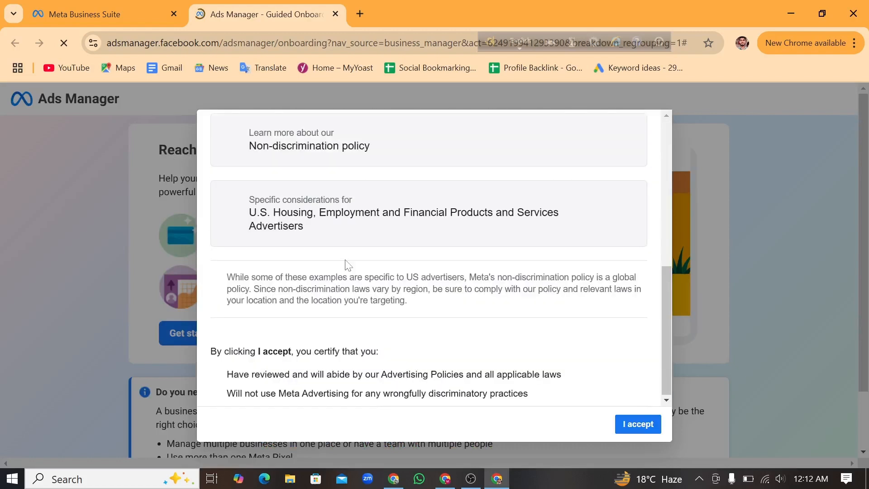
click(639, 424)
scroll(287, 322, down, 2)
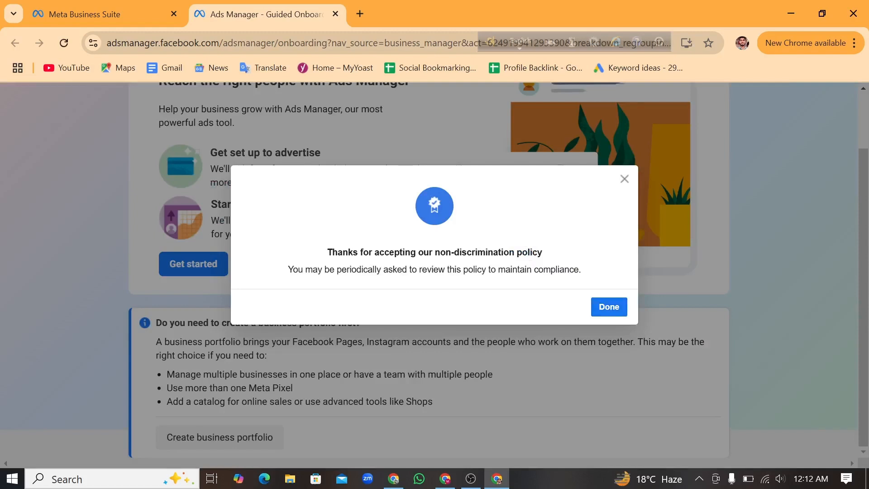
click(607, 306)
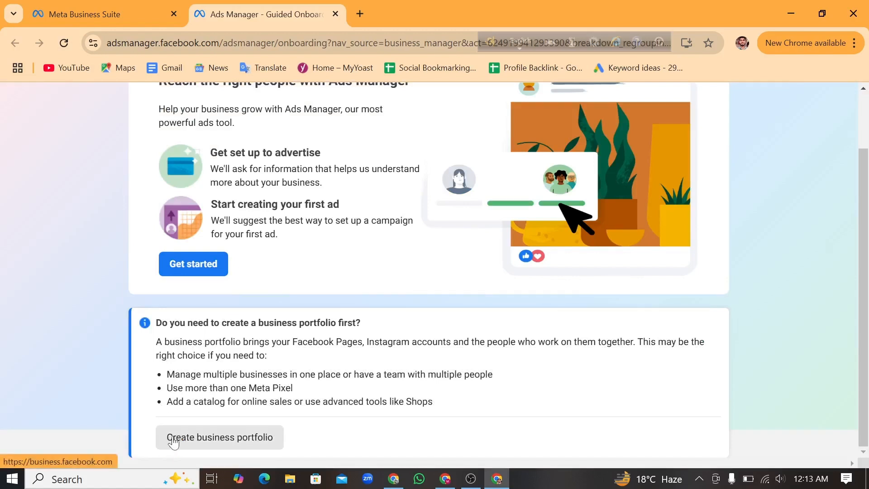
Try to create a business portfolio from the Ads Manager onboarding page, looking through the Business Suite home page it leads to.
click(246, 443)
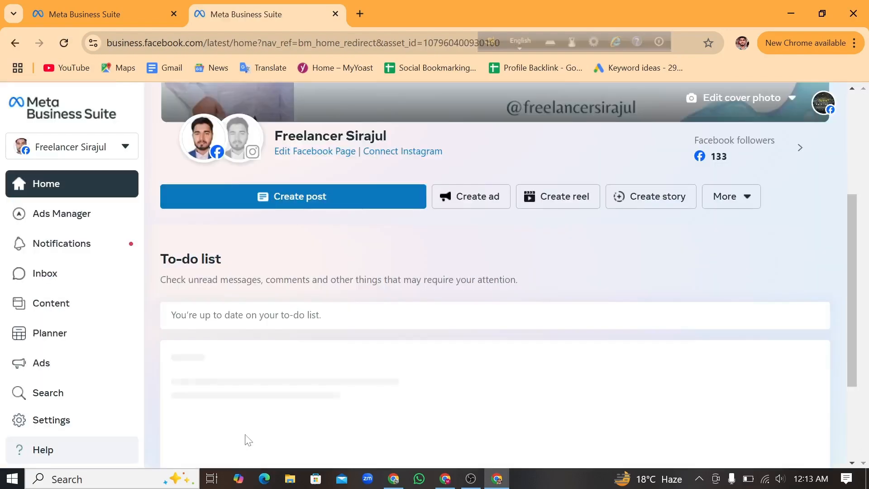
scroll(335, 310, down, 4)
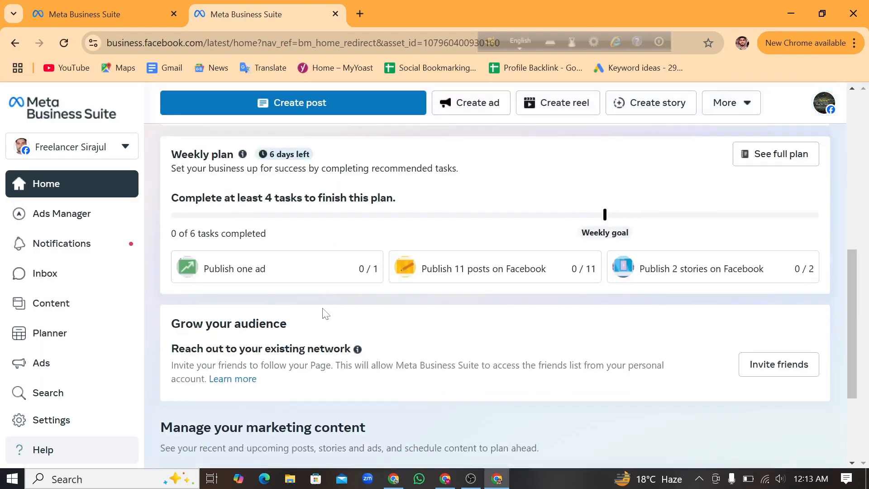
scroll(324, 312, down, 3)
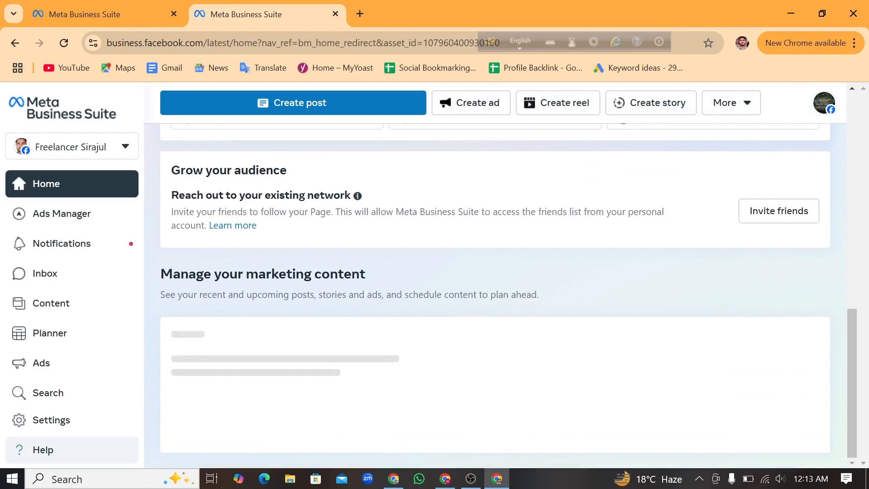
scroll(253, 313, down, 3)
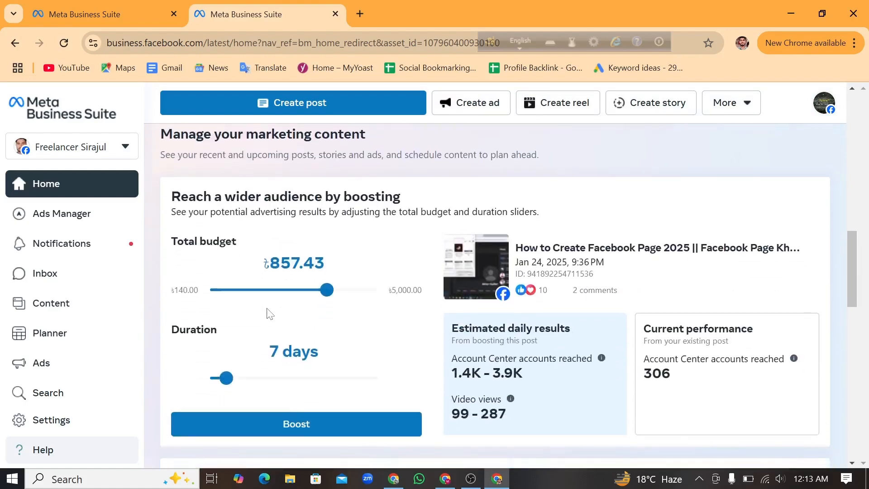
scroll(269, 313, down, 10)
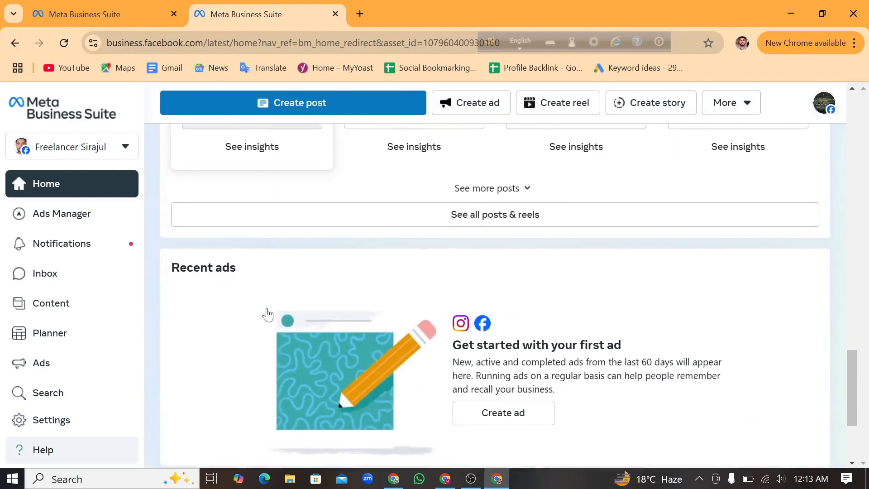
scroll(267, 314, down, 10)
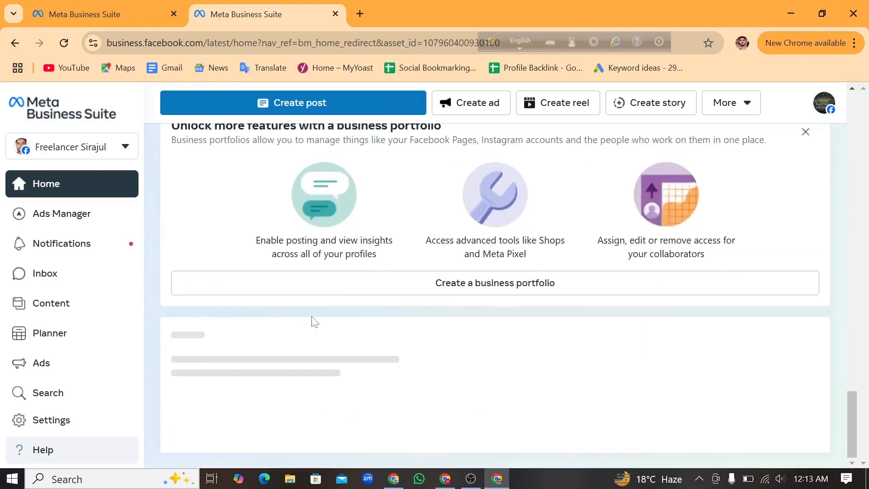
scroll(359, 322, up, 8)
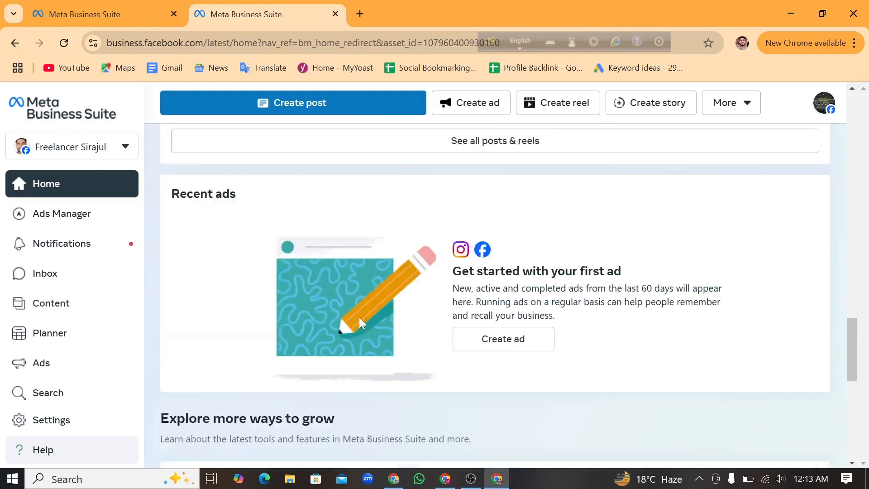
scroll(359, 322, up, 8)
scroll(442, 316, down, 3)
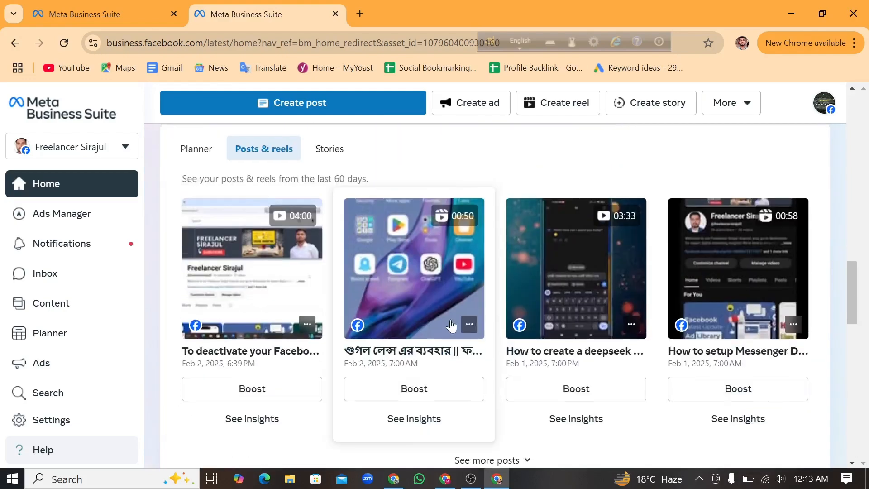
scroll(452, 324, up, 15)
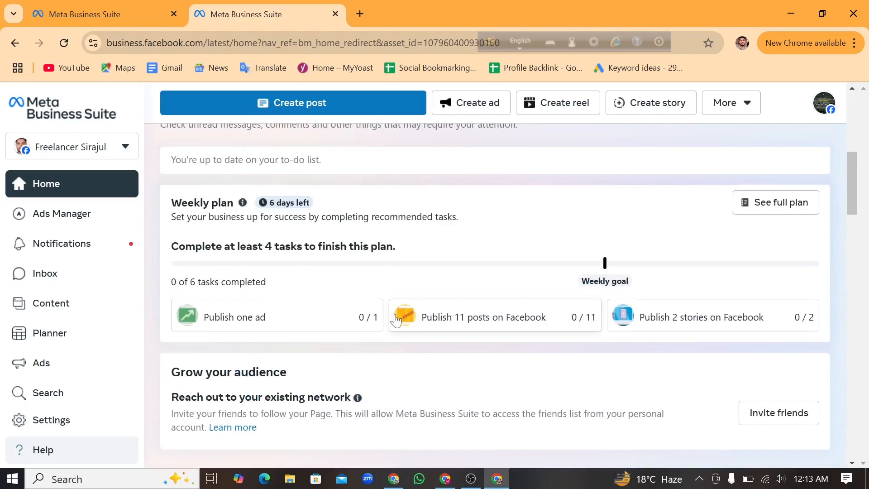
scroll(395, 320, up, 10)
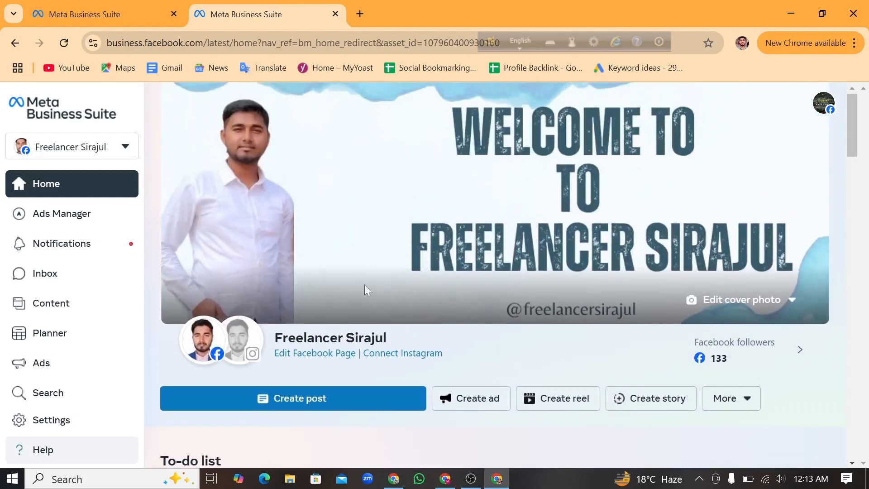
click(16, 43)
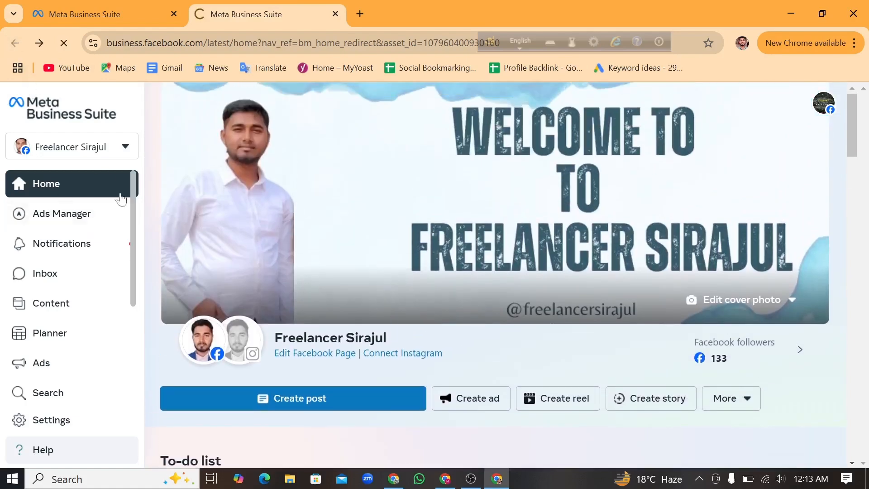
Start the Ads Manager guided setup and submit "Business to business" as the industry.
scroll(287, 319, down, 1)
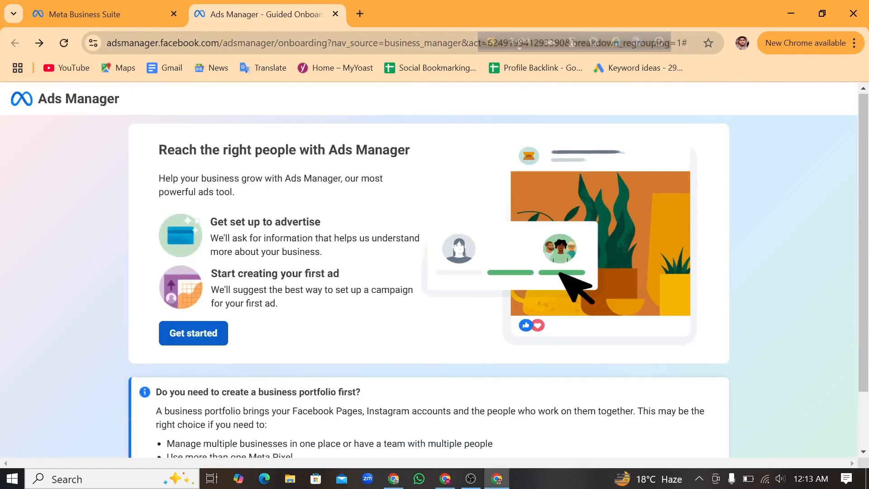
click(210, 338)
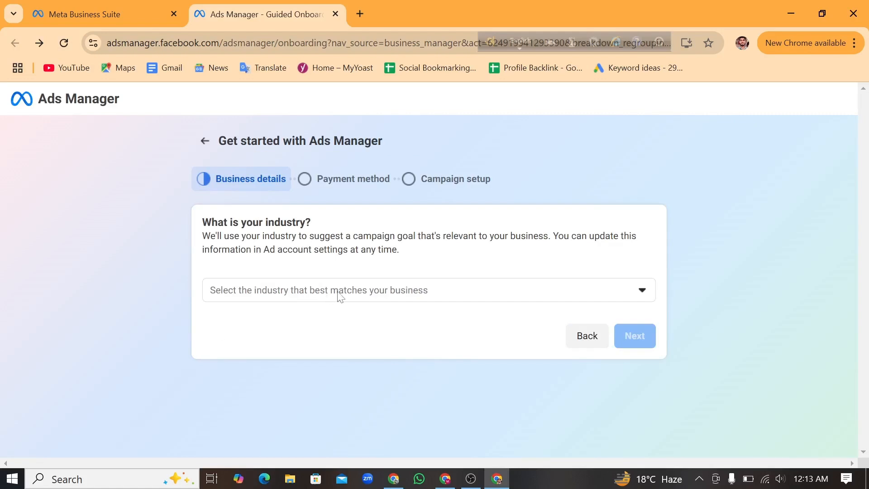
click(638, 291)
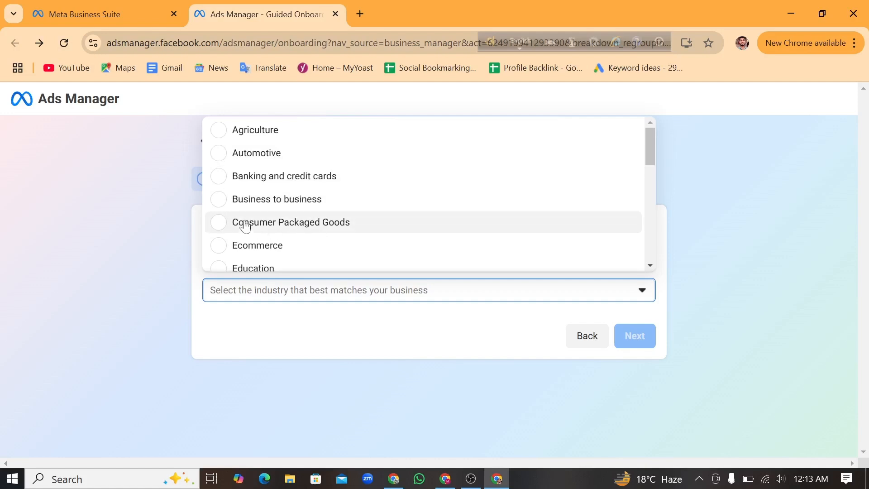
click(304, 204)
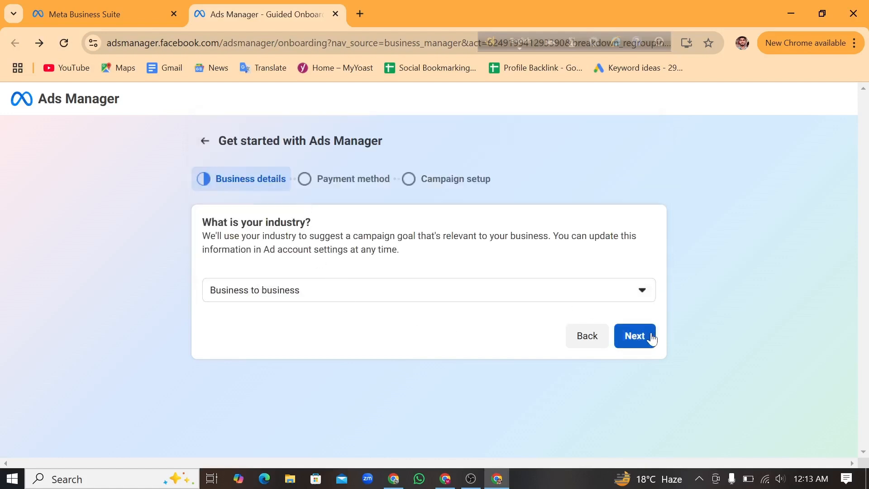
click(647, 337)
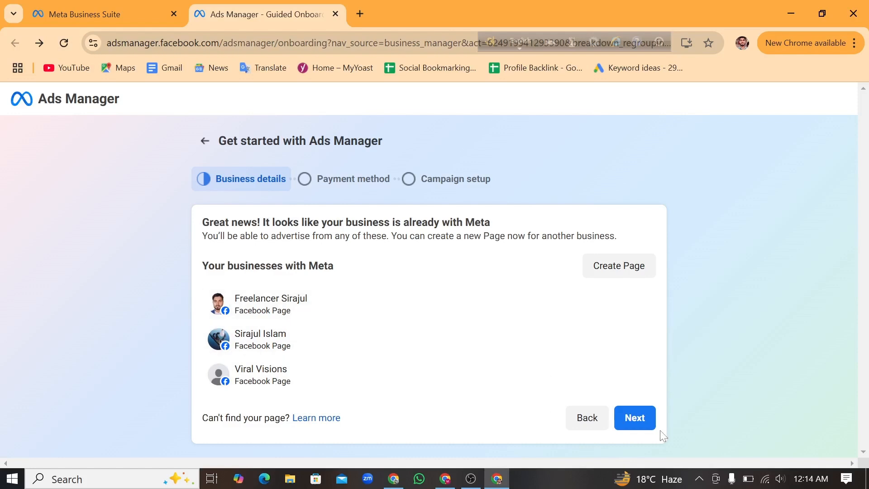
Continue with the existing Facebook Pages as the businesses and skip adding a payment method for now.
click(640, 422)
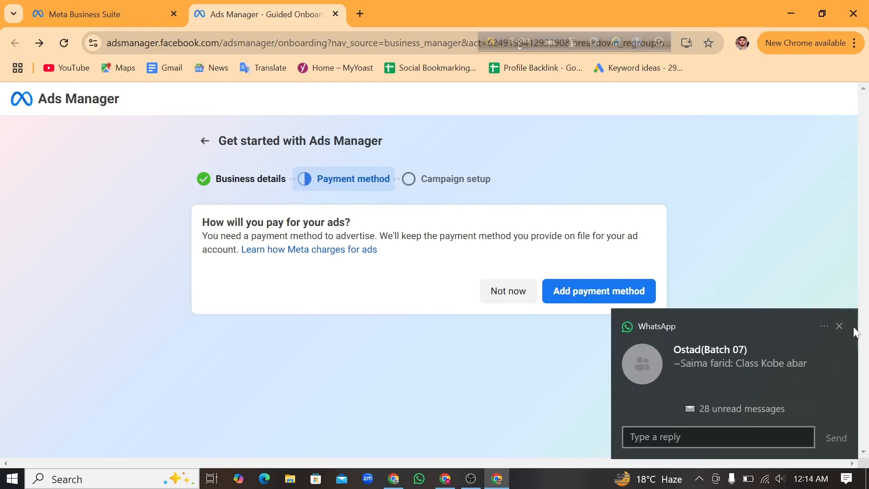
click(840, 326)
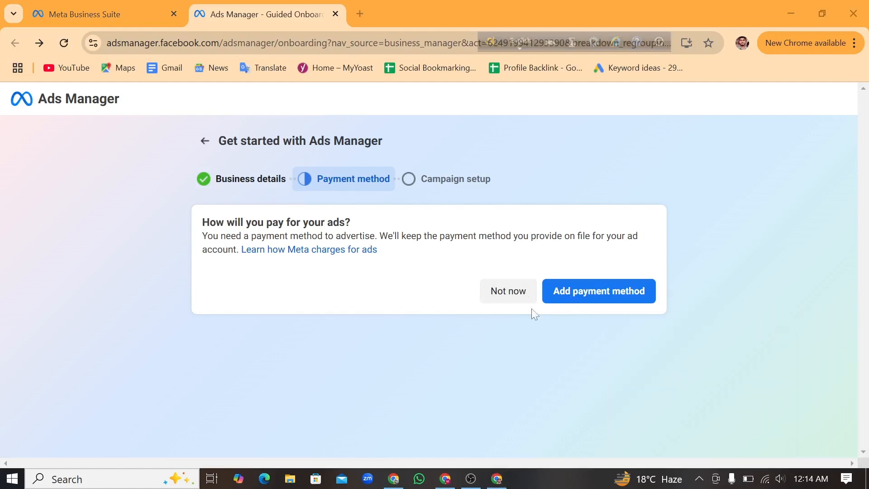
click(511, 294)
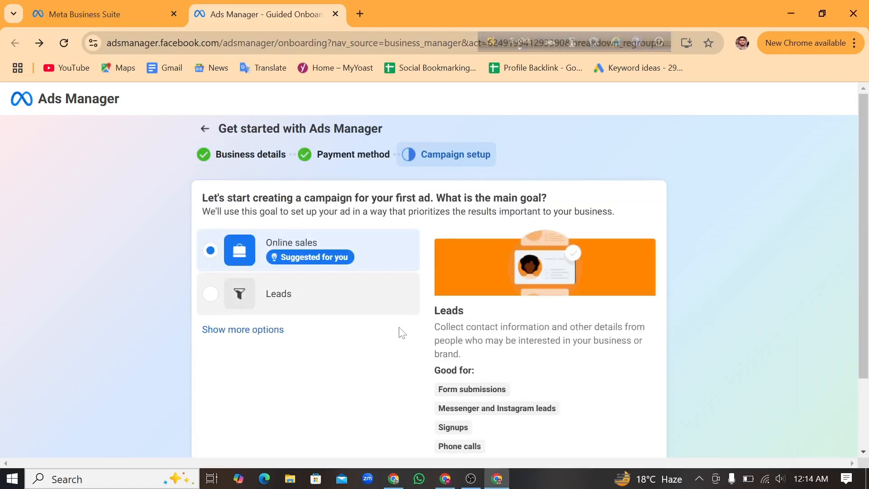
Keep "Online sales" as the main goal of the first ad campaign and continue to the campaign setup choice.
scroll(409, 337, down, 2)
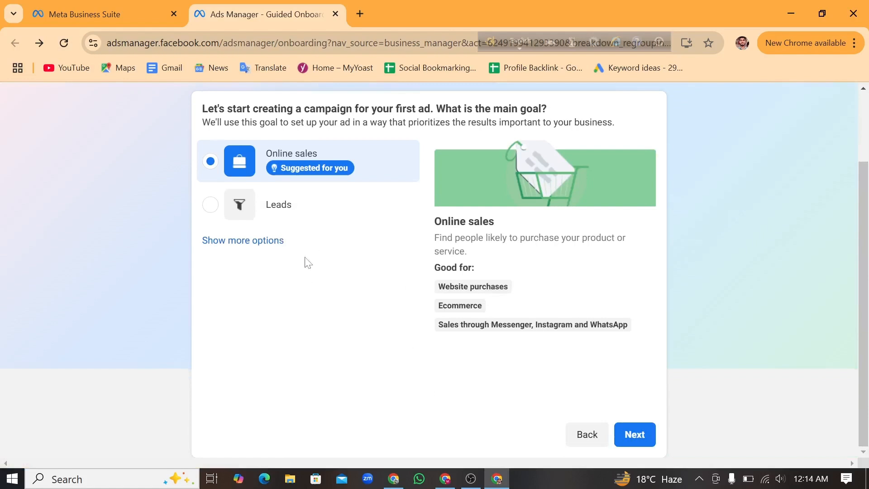
scroll(407, 315, up, 2)
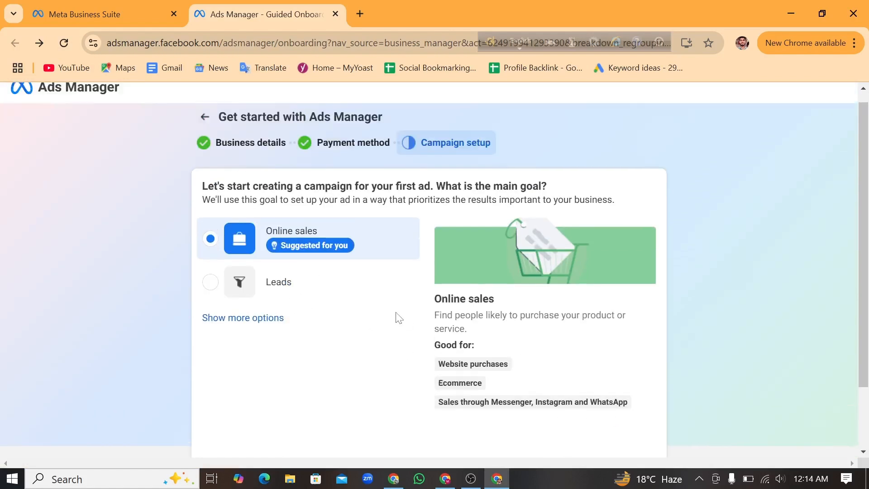
scroll(406, 331, down, 2)
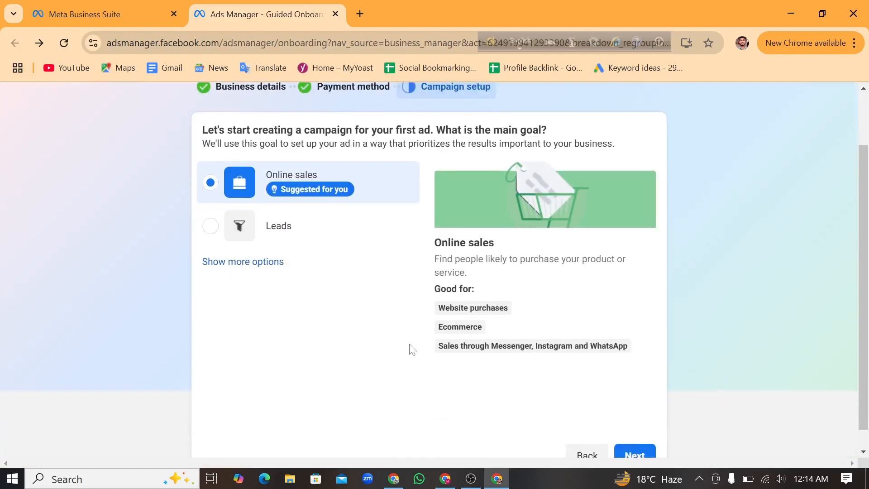
scroll(636, 430, down, 1)
click(633, 432)
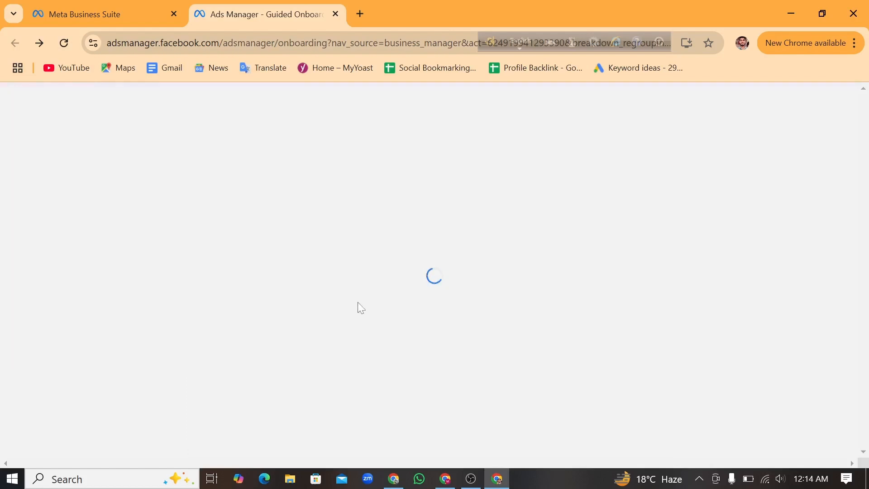
Create the first sales campaign with the Advantage+ shopping campaign setup.
scroll(297, 334, down, 1)
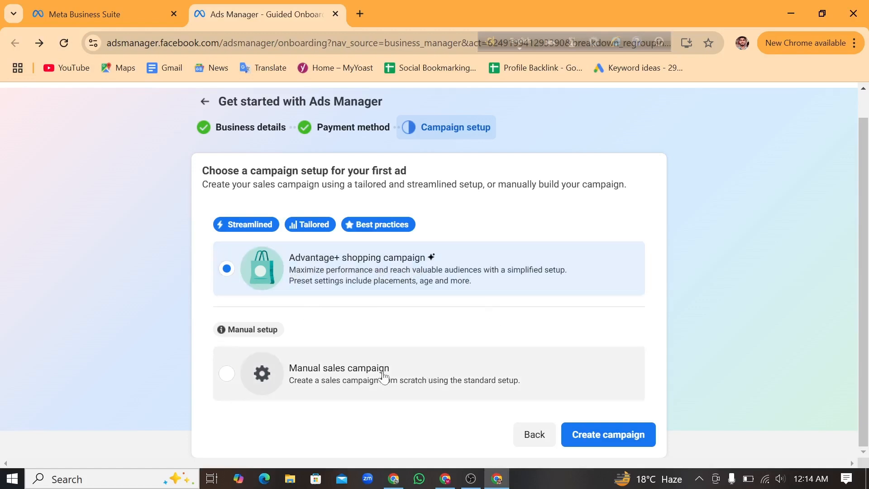
mouse_move(240, 236)
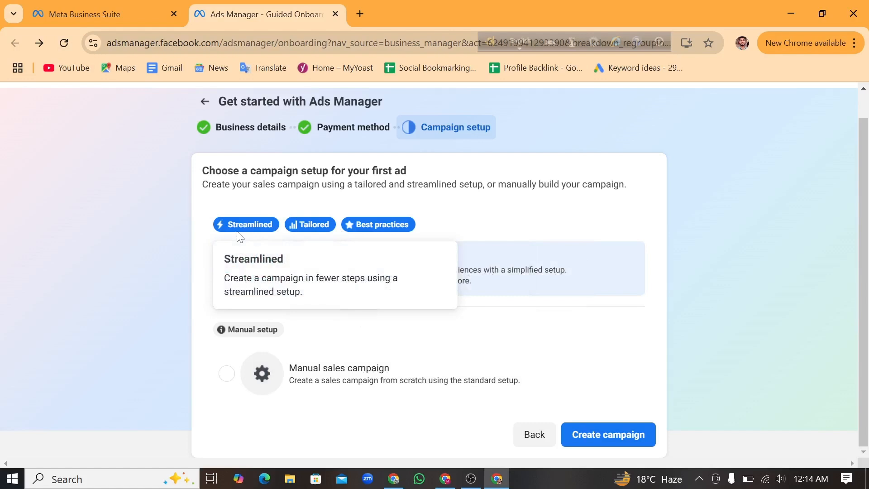
click(612, 437)
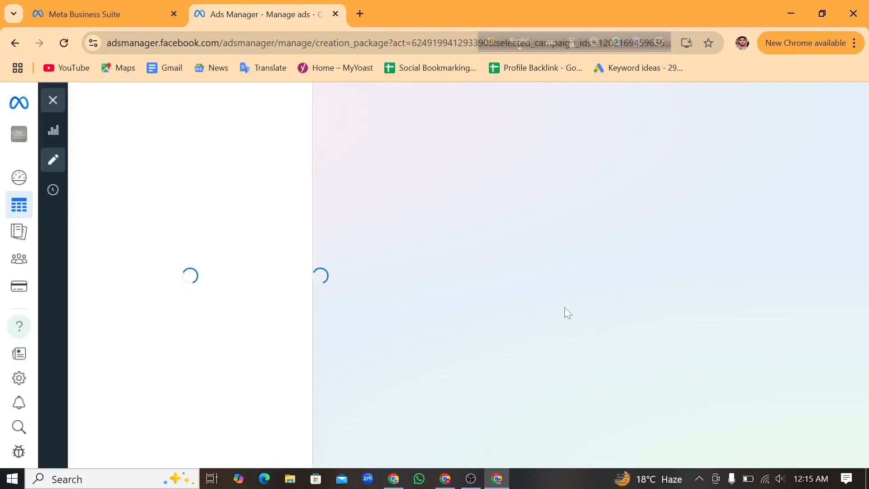
Look through the draft Advantage+ shopping campaign's settings and open the Account Overview.
scroll(436, 320, down, 15)
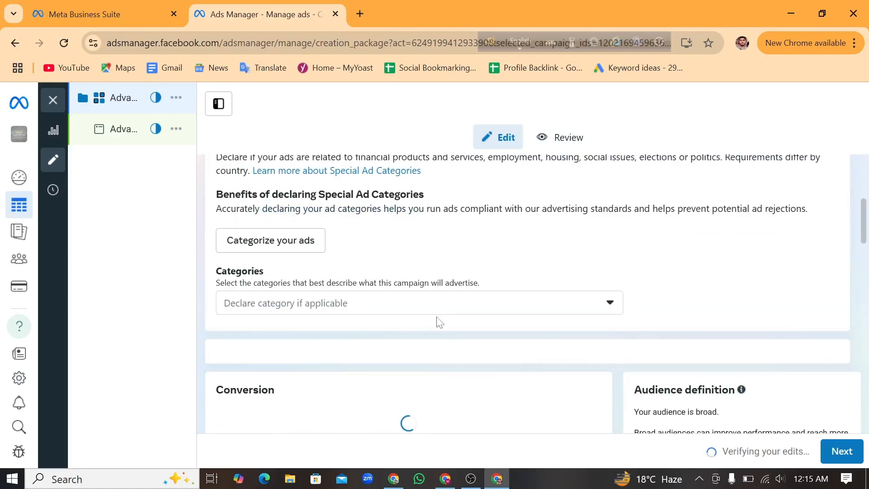
scroll(380, 320, down, 2)
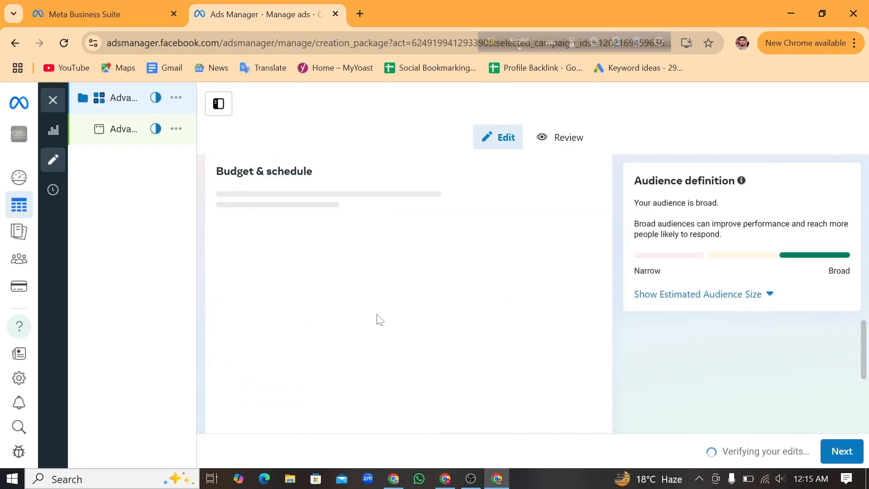
scroll(380, 320, up, 5)
scroll(379, 320, up, 8)
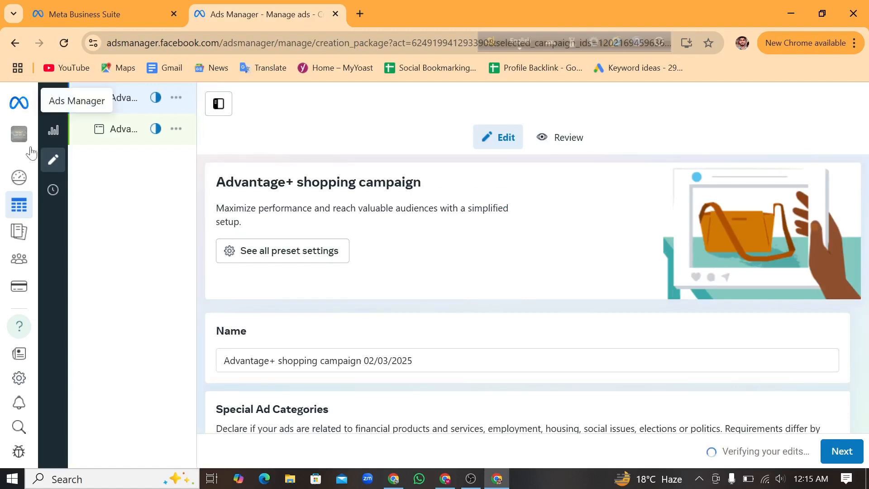
mouse_move(16, 179)
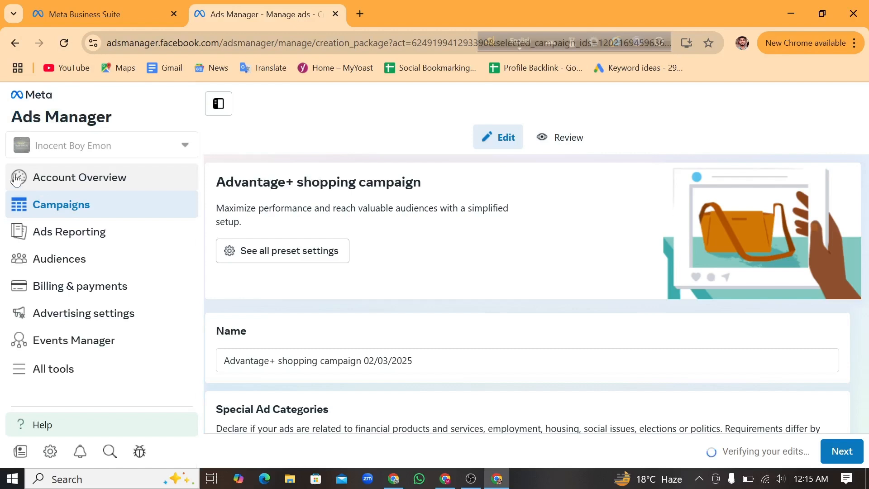
click(86, 180)
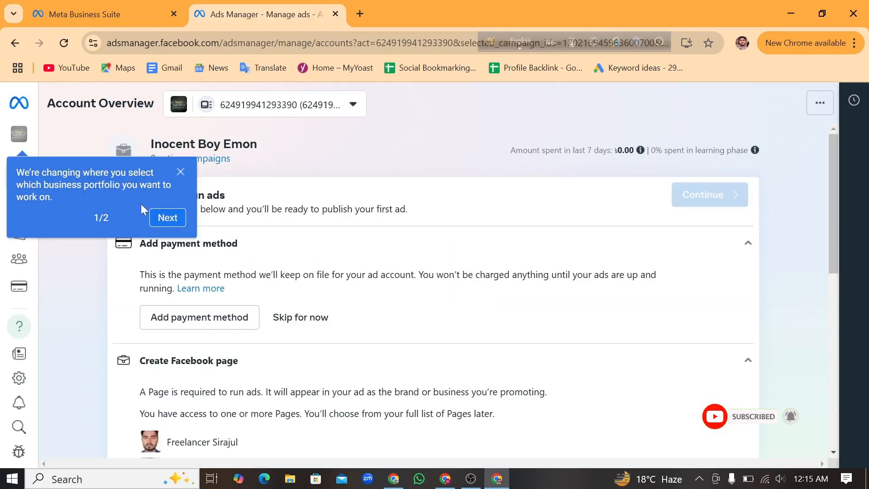
Go through the business portfolio tips, examine the account and ad account in the selector, and close it.
click(174, 220)
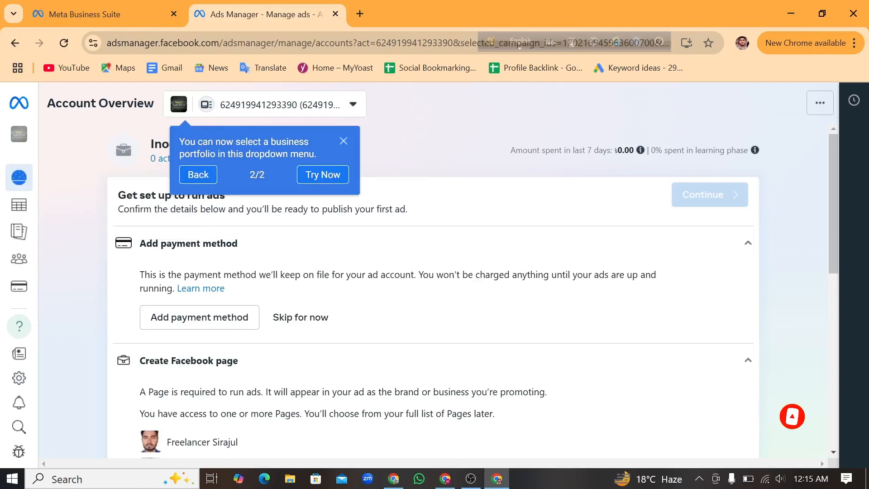
click(321, 178)
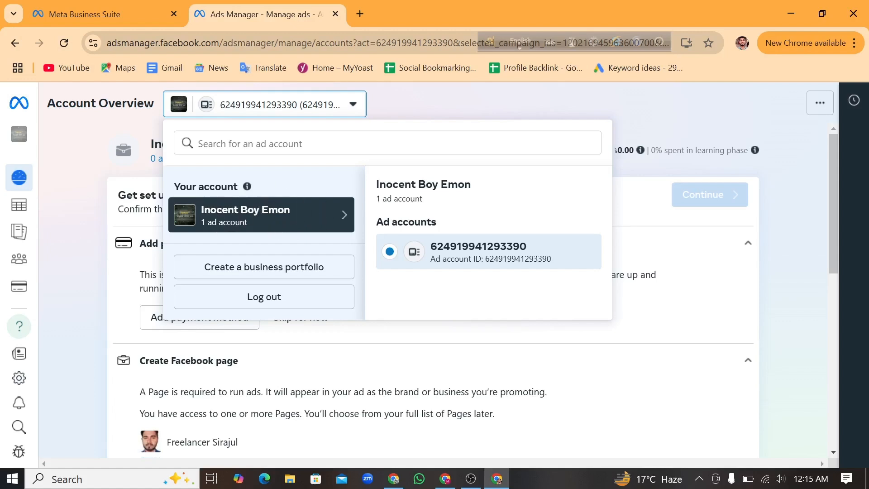
drag(472, 184, 379, 184)
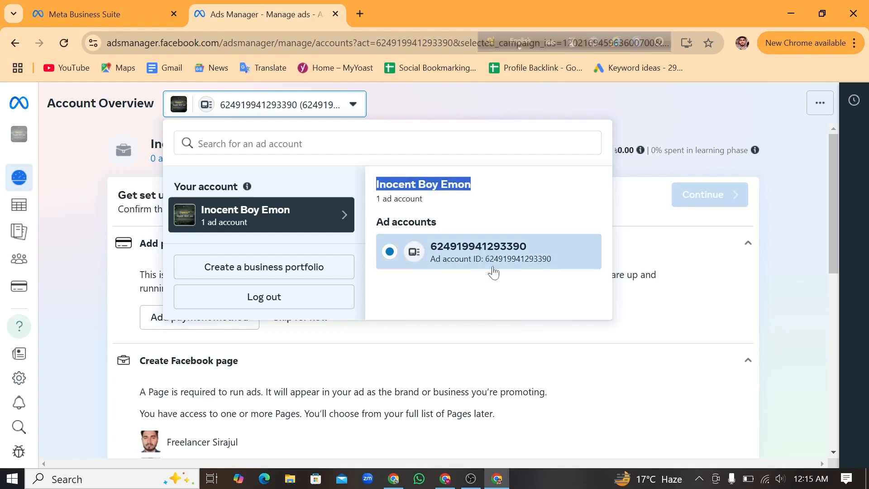
click(499, 284)
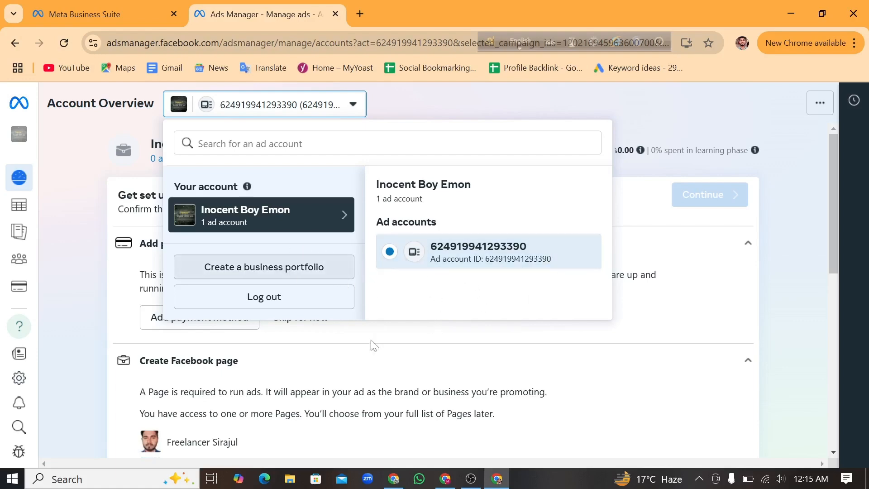
click(677, 330)
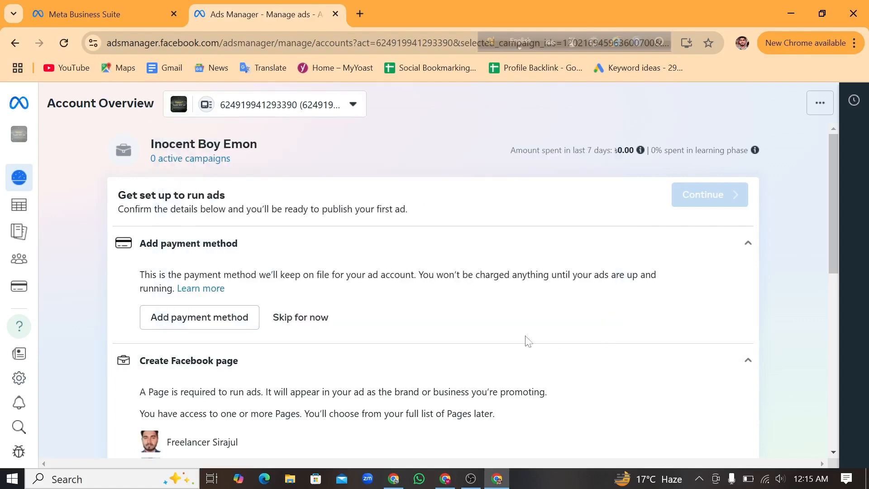
Review the Facebook Pages listed for running ads and confirm access to them.
scroll(351, 331, down, 5)
scroll(272, 322, up, 2)
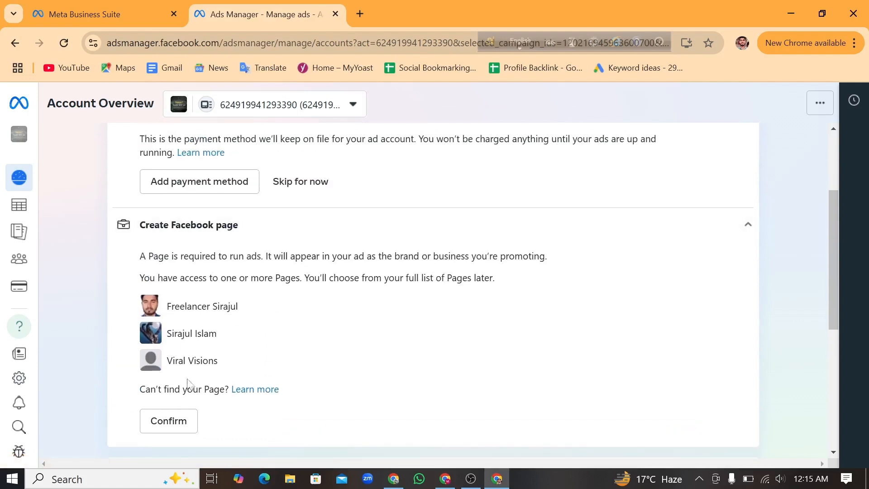
scroll(181, 407, down, 5)
scroll(178, 383, up, 2)
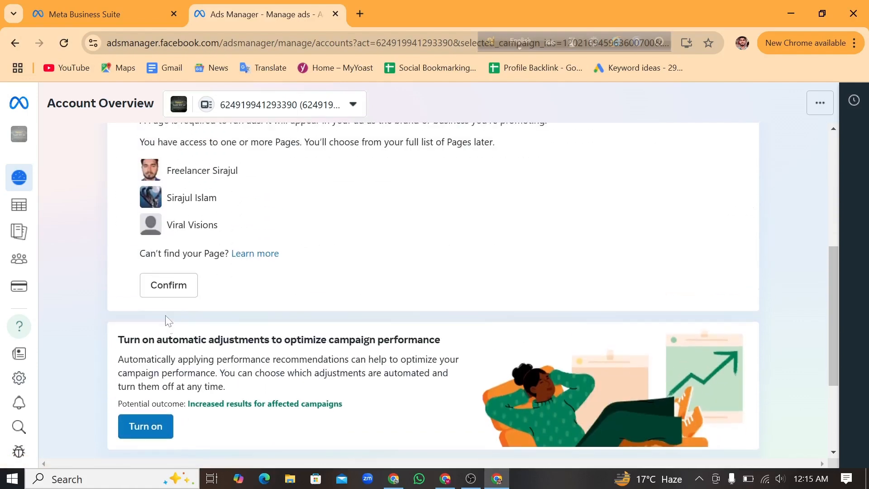
click(168, 285)
Skip adding a payment method in the ad setup checklist and look over the rest of the Account Overview.
scroll(403, 289, up, 2)
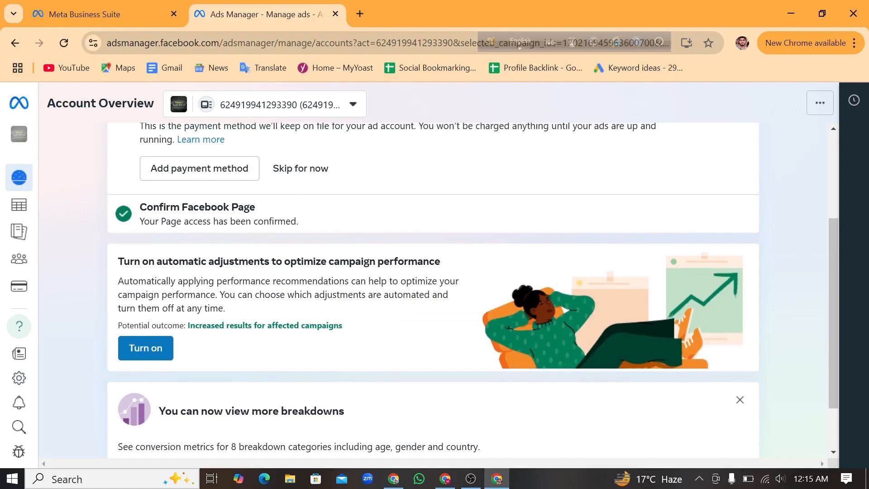
scroll(403, 292, up, 2)
scroll(368, 322, up, 1)
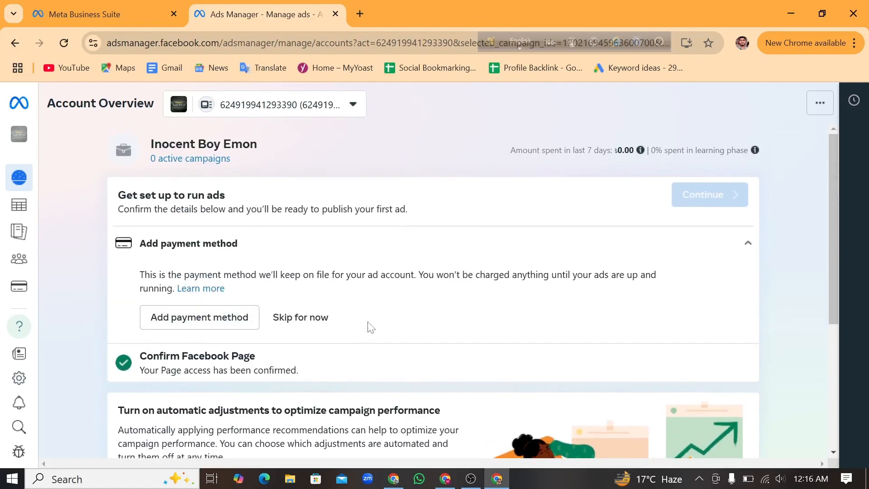
scroll(368, 329, down, 5)
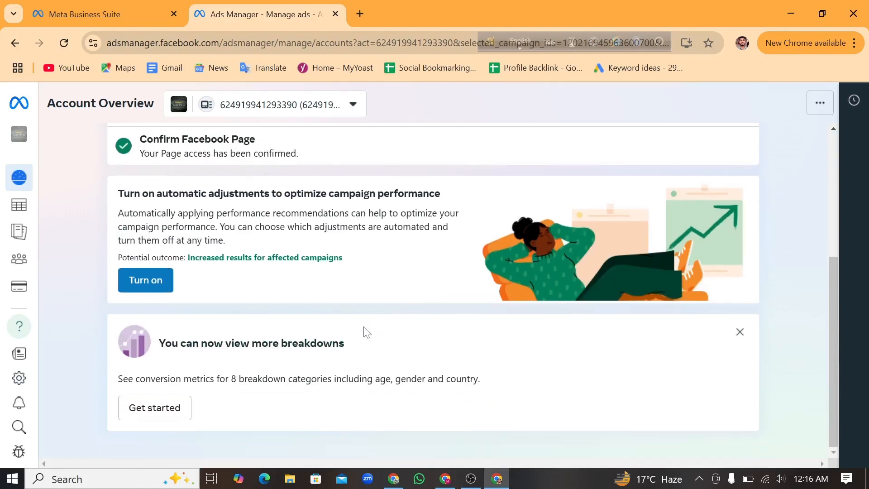
scroll(367, 329, up, 5)
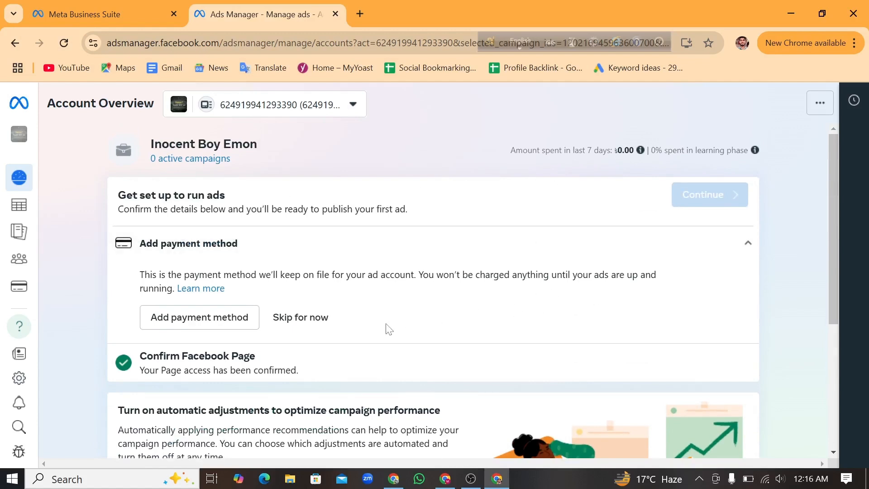
scroll(385, 328, down, 2)
scroll(353, 322, up, 2)
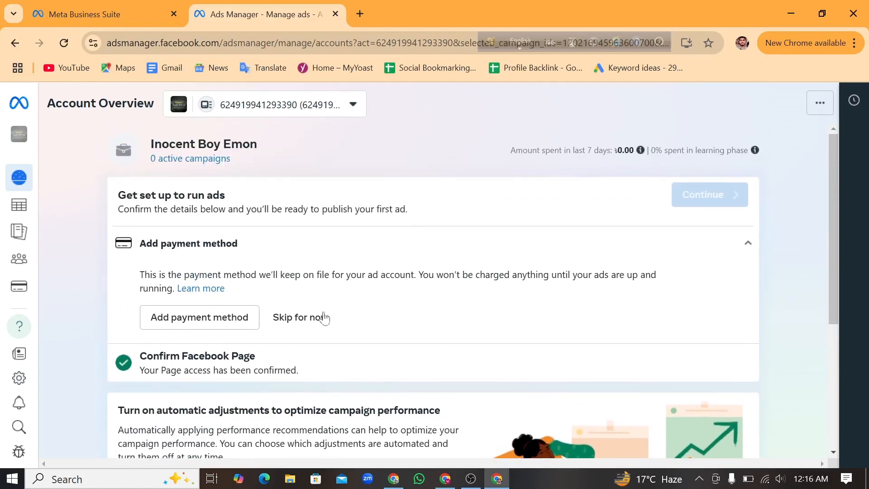
click(281, 322)
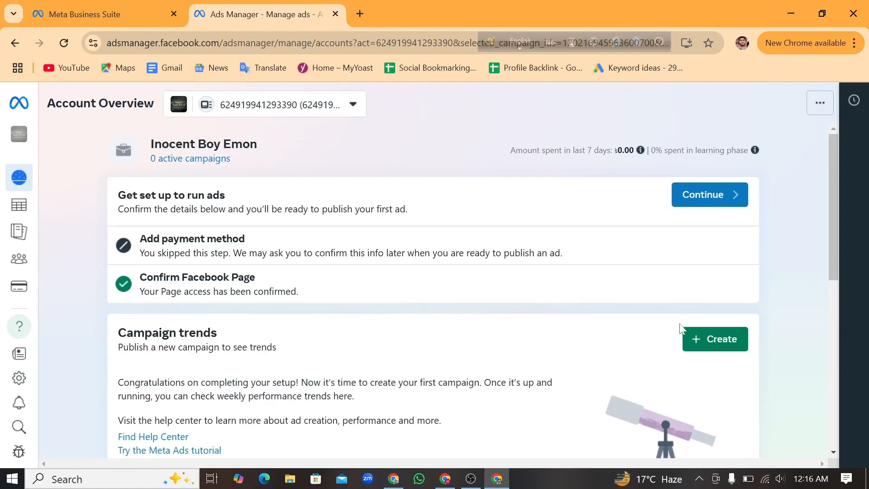
scroll(409, 316, down, 6)
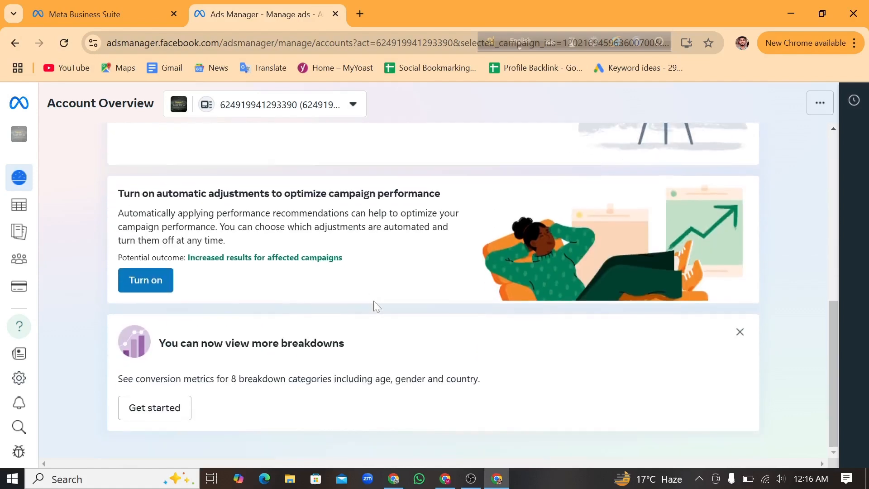
scroll(385, 301, up, 7)
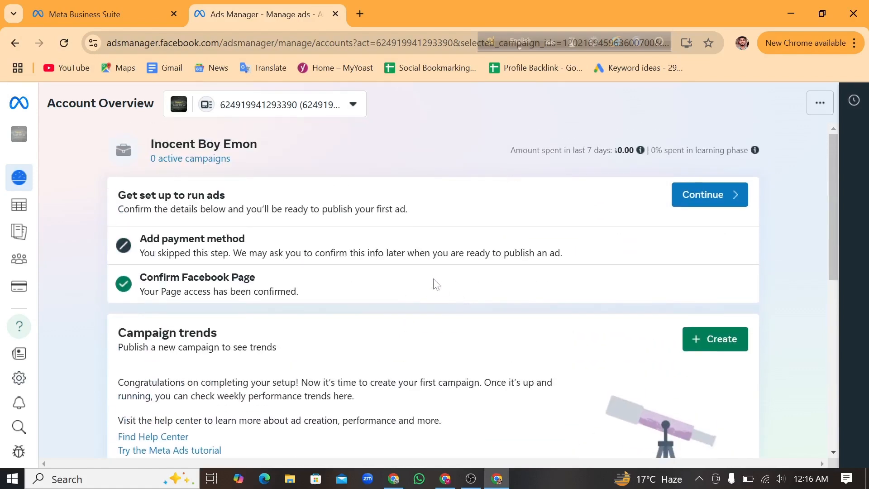